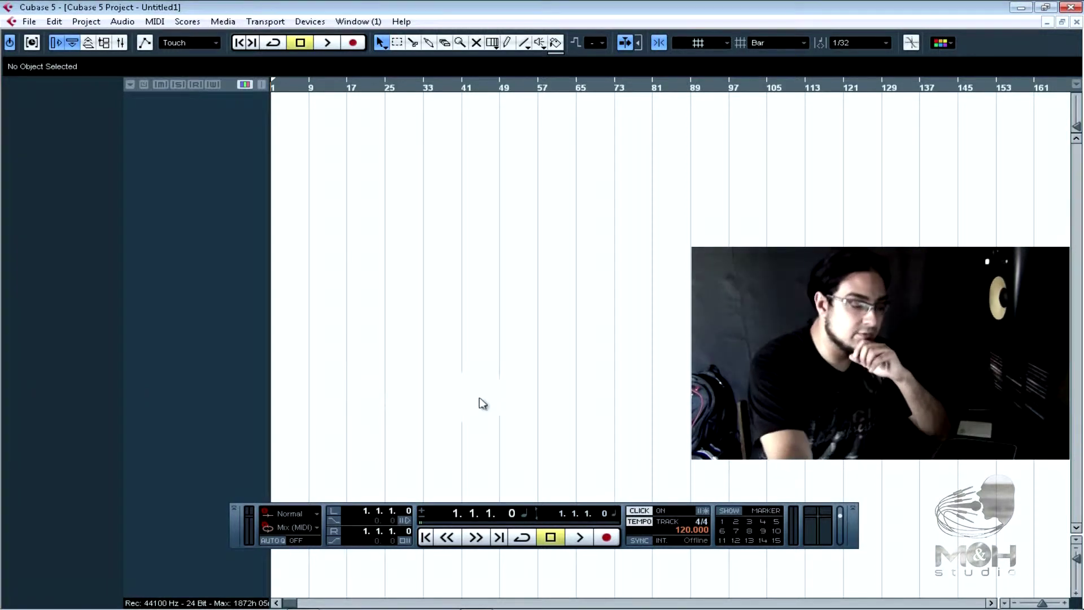
pyautogui.click(477, 576)
pyautogui.click(484, 322)
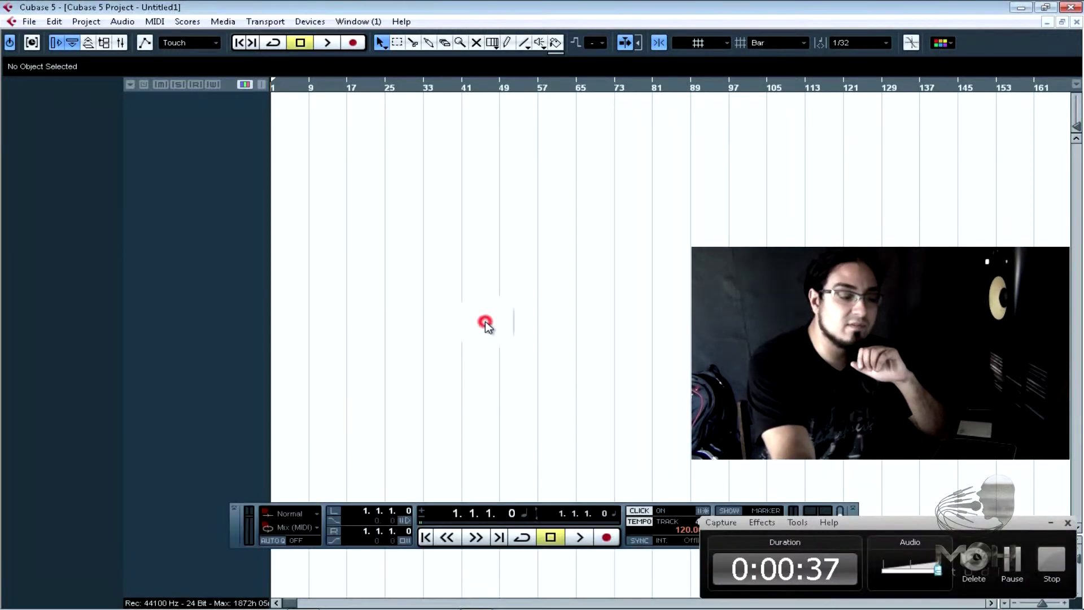
pyautogui.click(1051, 523)
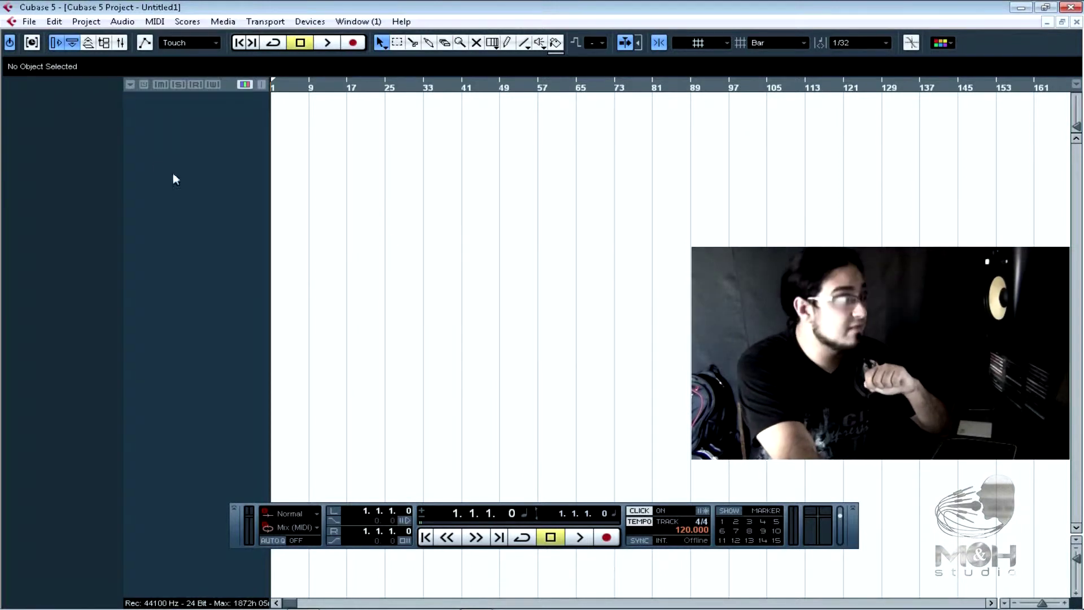
# Step: Switch the Sort VST Plug-ins Menu By Vendor preference off and on again, and accept the VST plug-in preferences
pyautogui.click(29, 22)
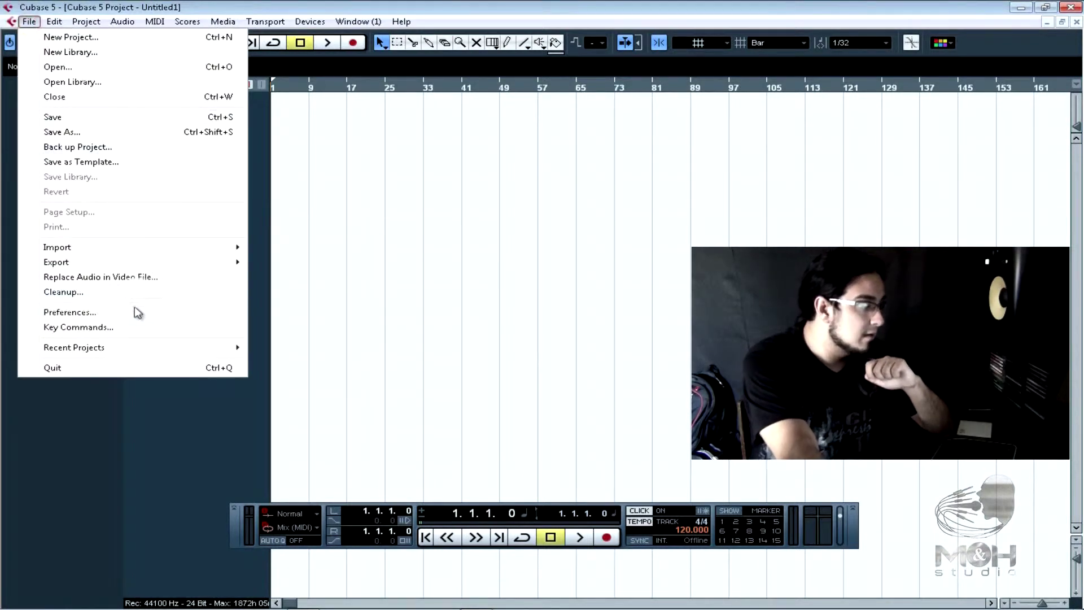
pyautogui.click(111, 312)
pyautogui.moveTo(419, 268); pyautogui.dragTo(419, 339)
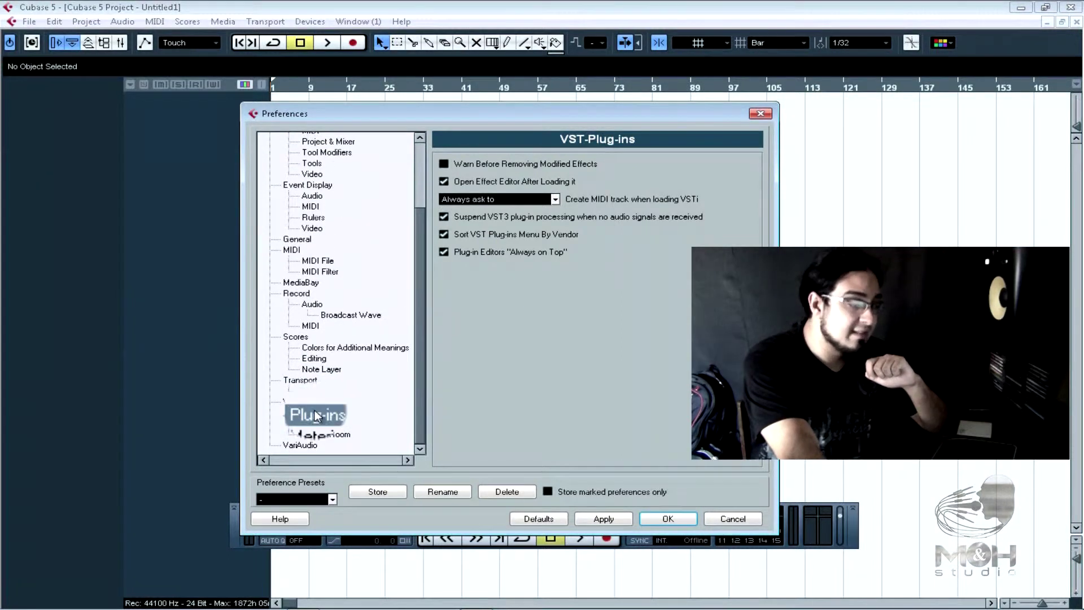
pyautogui.click(447, 232)
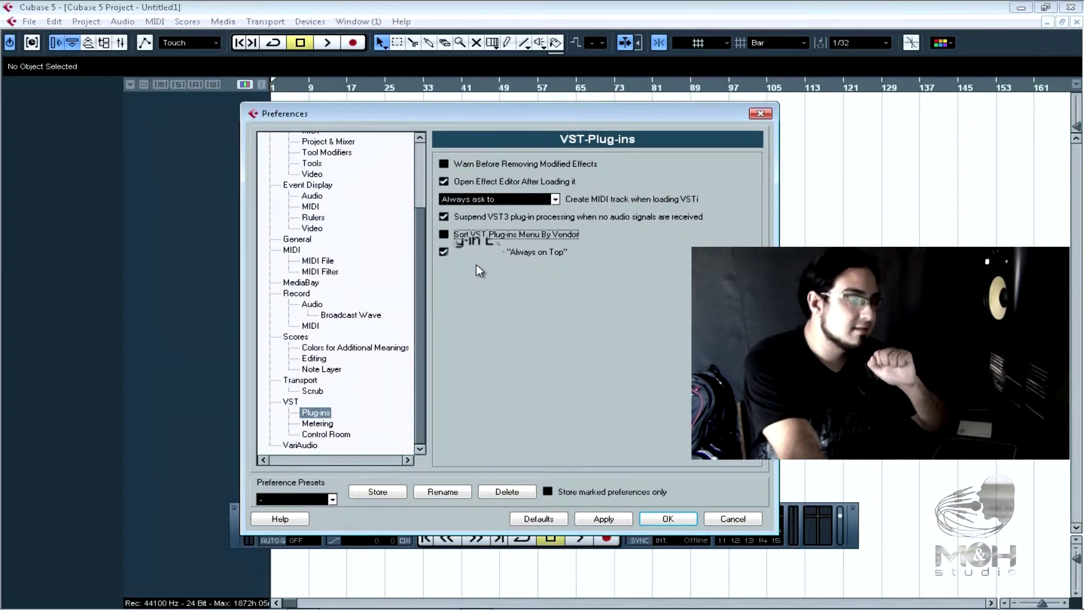
pyautogui.click(444, 235)
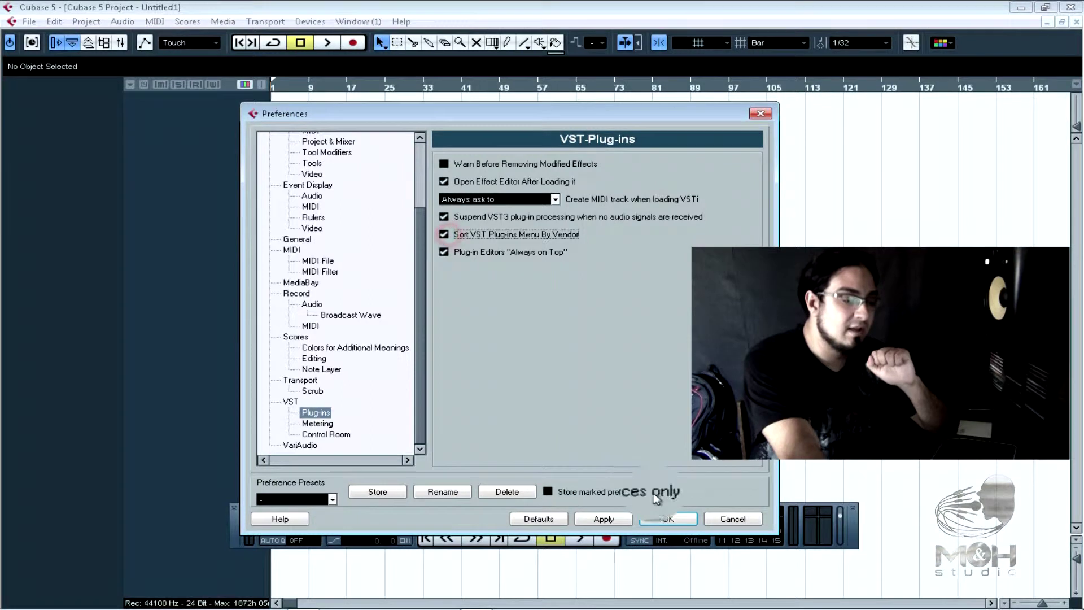
pyautogui.click(668, 519)
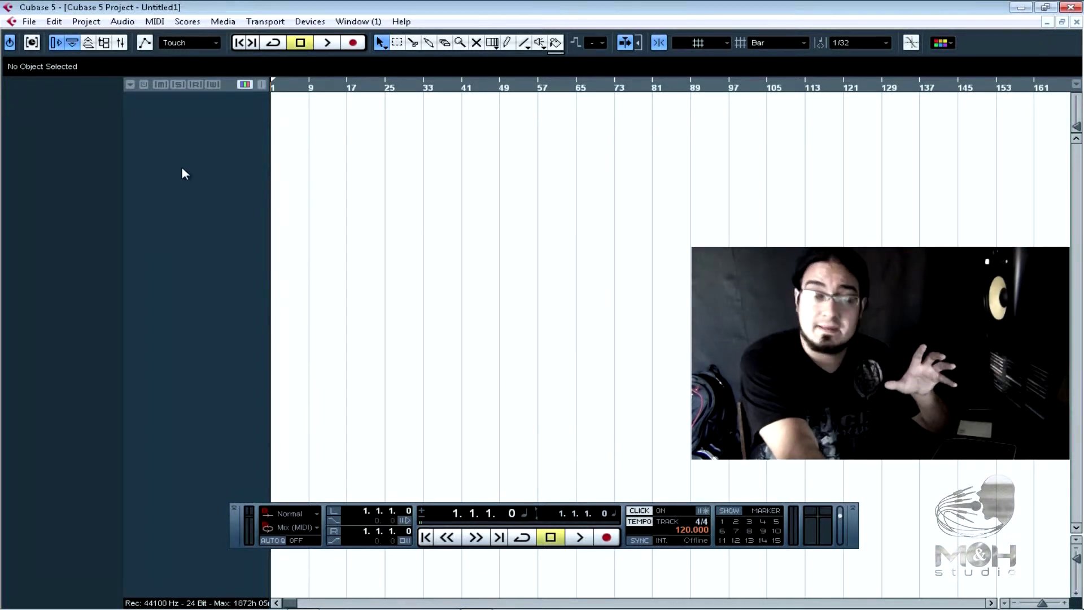
# Step: Add one instrument track that uses XLN Audio's Addictive Drums 2 as its VST instrument
pyautogui.rightClick(210, 138)
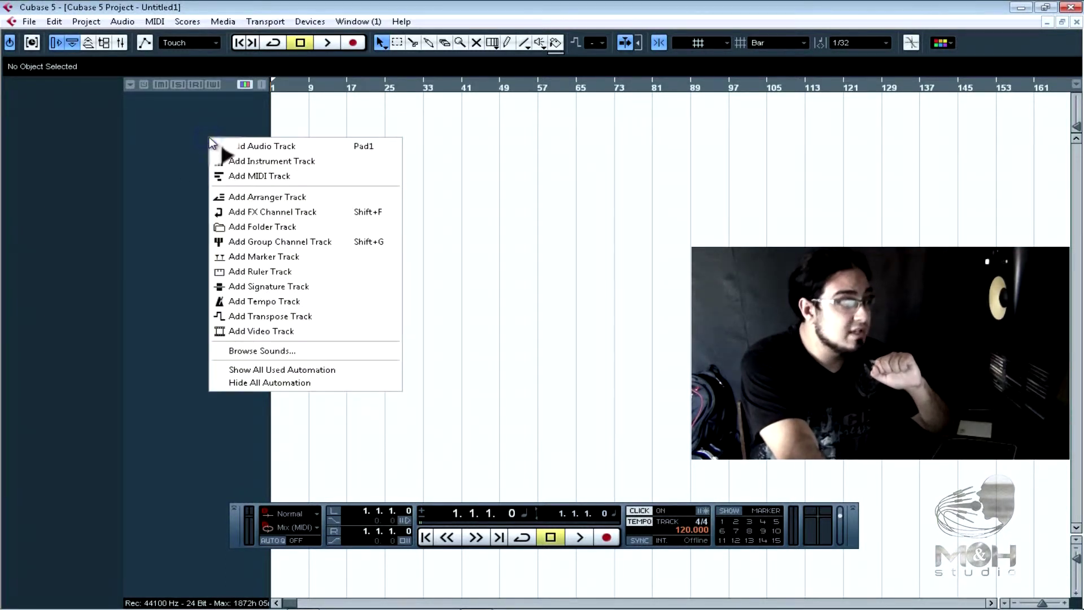
pyautogui.click(305, 164)
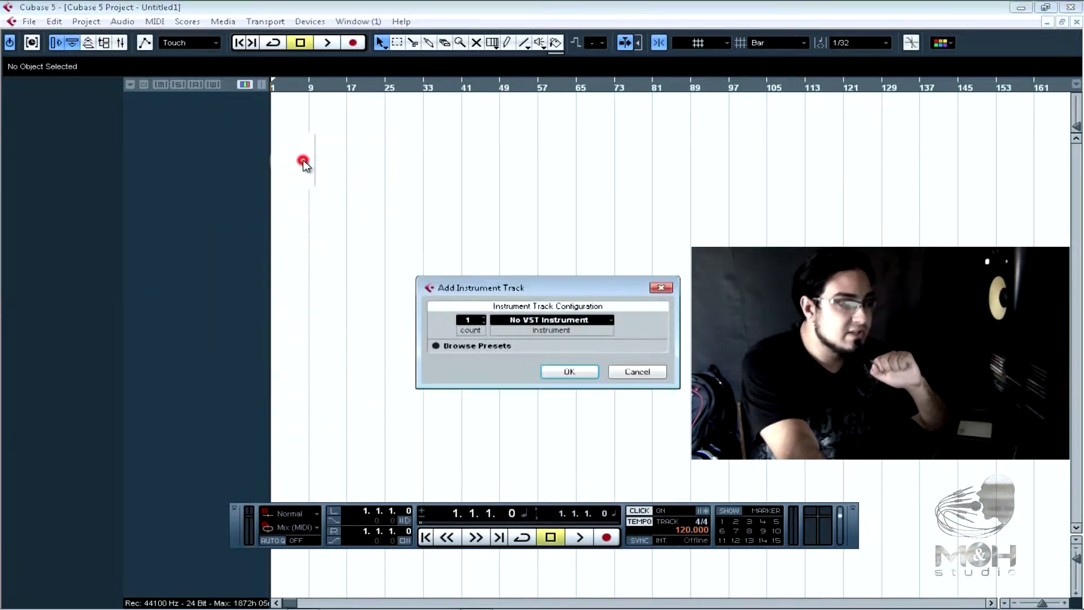
pyautogui.click(540, 321)
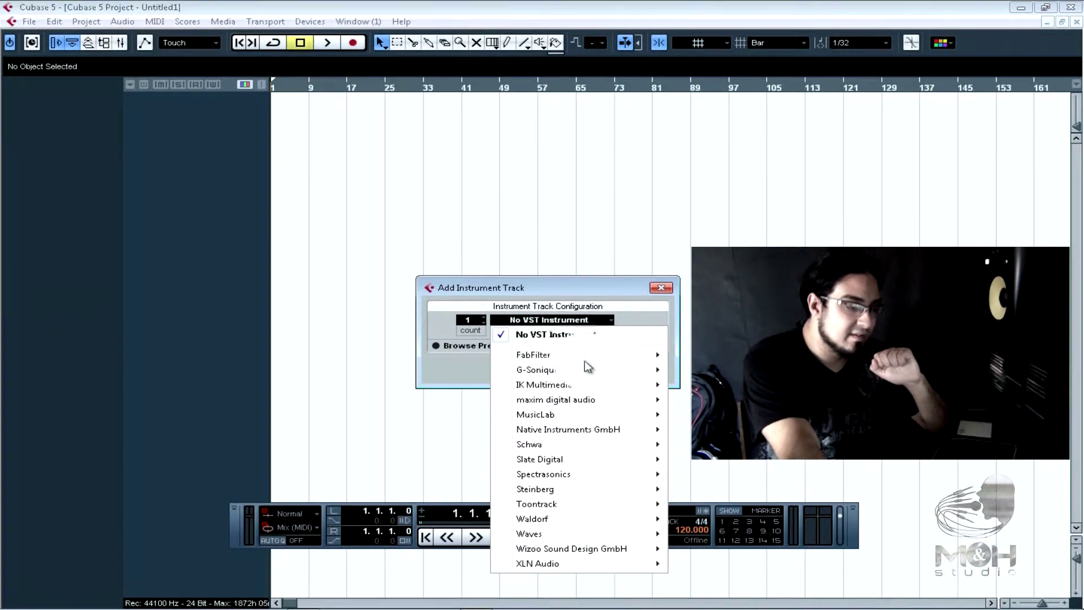
pyautogui.moveTo(608, 391)
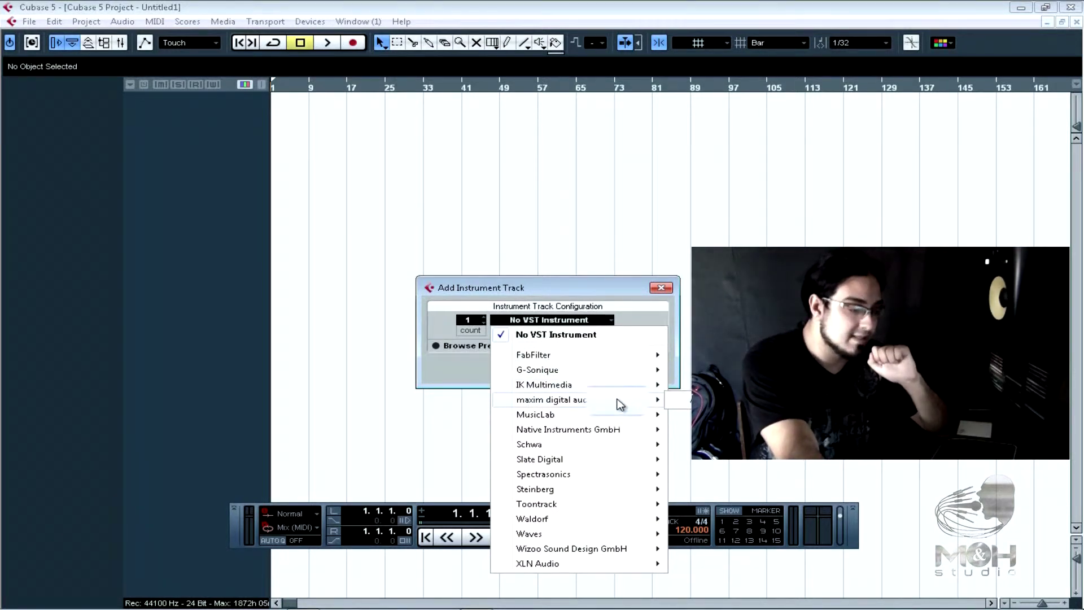
pyautogui.moveTo(600, 562)
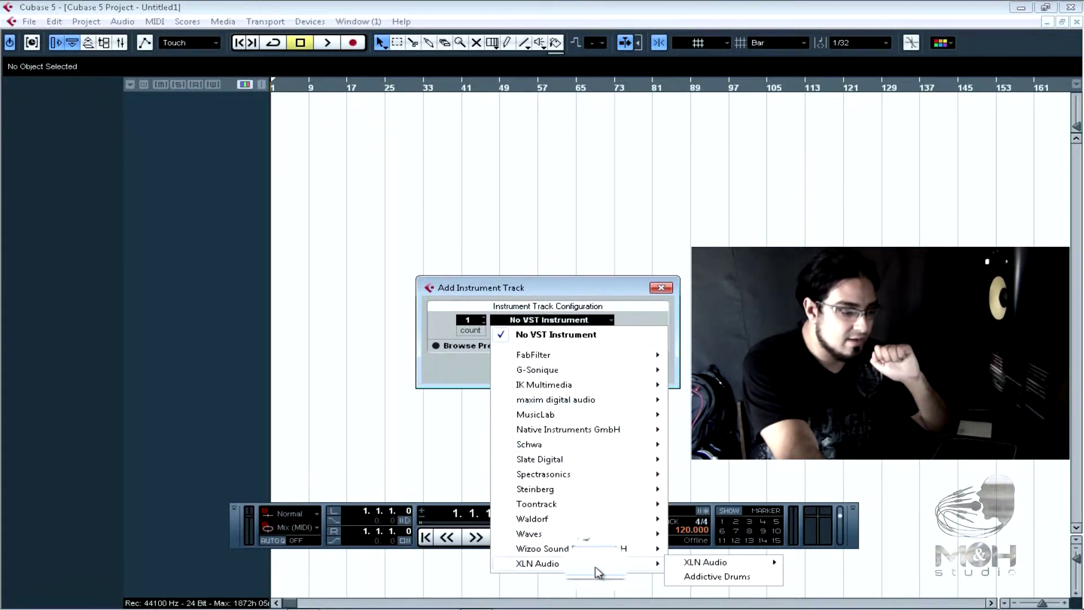
pyautogui.moveTo(735, 564)
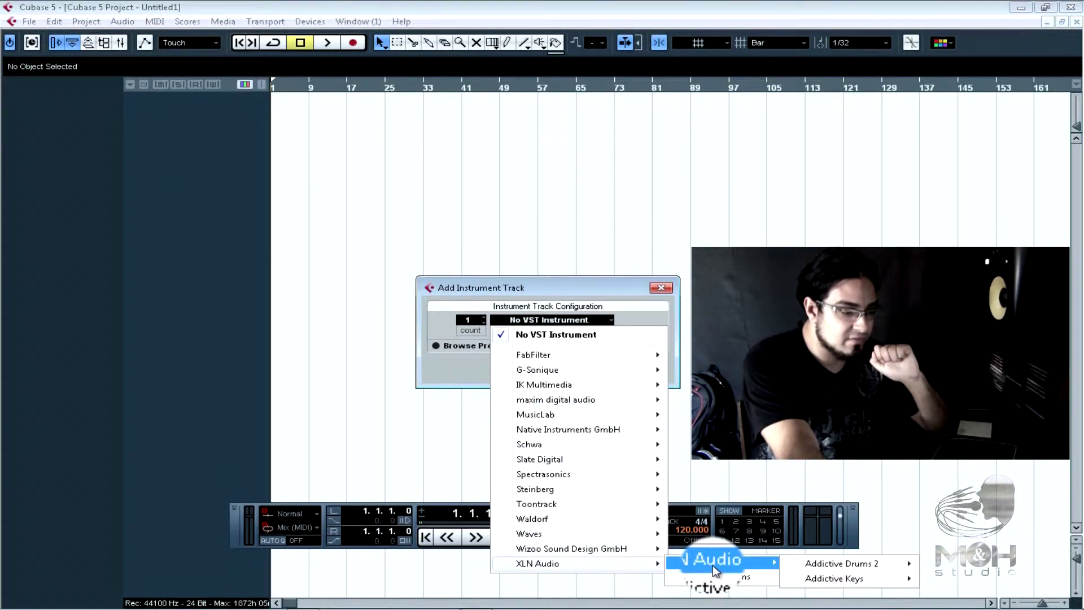
pyautogui.click(847, 562)
pyautogui.click(571, 370)
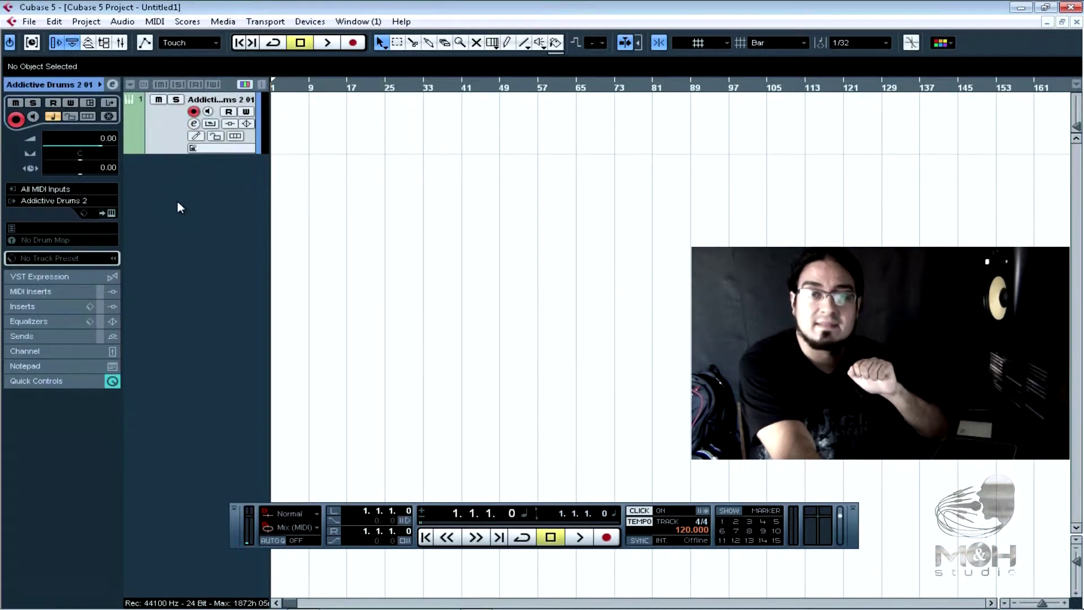
# Step: Open the track's Addictive Drums 2 editor, audition the snare and kick in the kit view, and close it
pyautogui.click(111, 214)
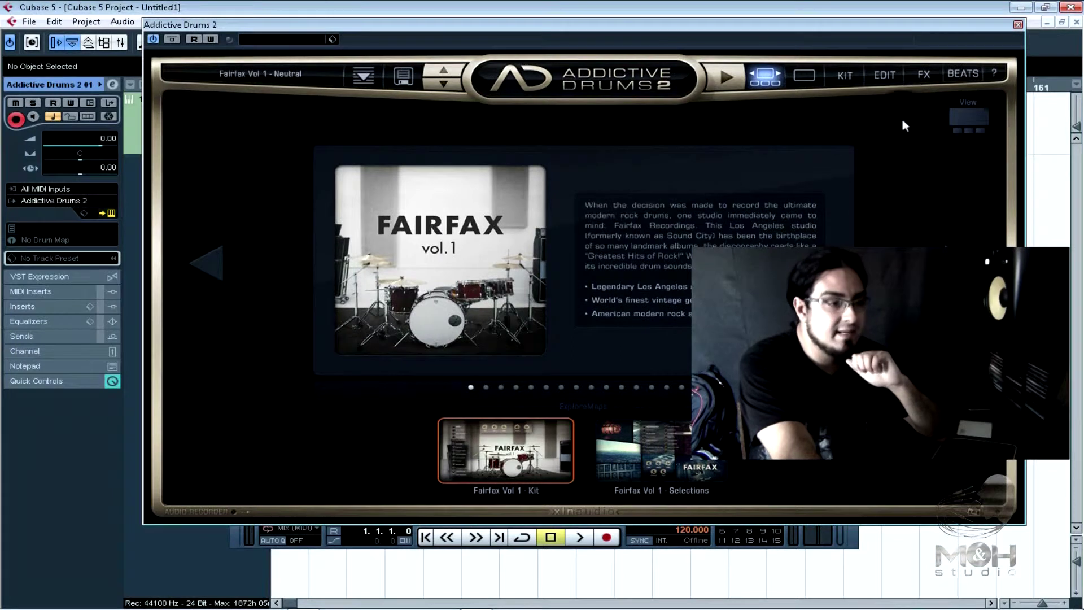
pyautogui.click(852, 83)
pyautogui.click(416, 311)
pyautogui.click(277, 323)
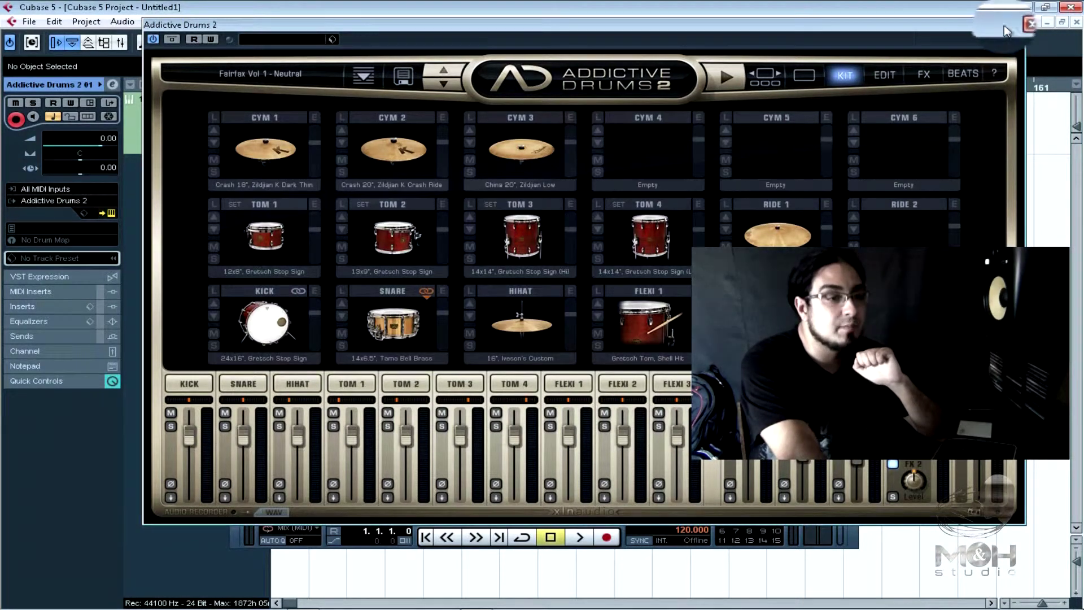
pyautogui.click(1020, 25)
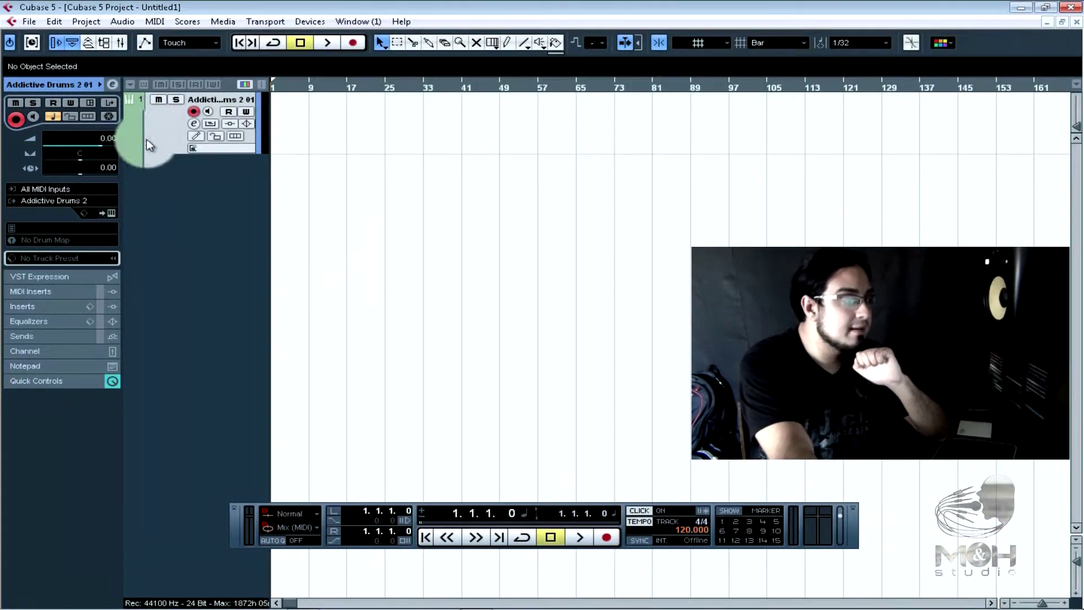
# Step: Remove the Addictive Drums 2 instrument track and add a single MIDI track in its place
pyautogui.rightClick(164, 135)
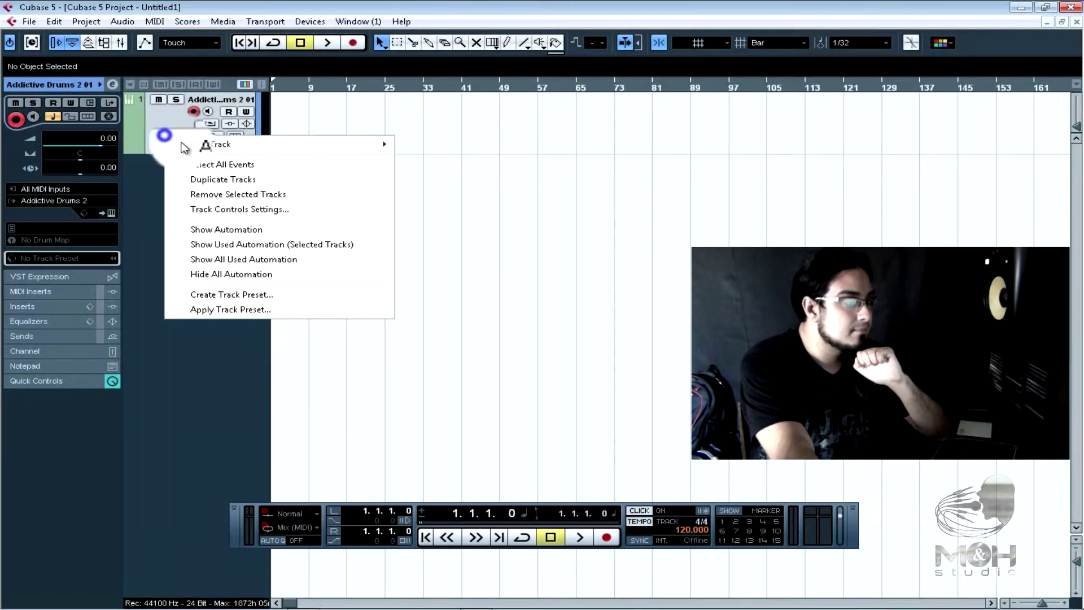
pyautogui.click(223, 196)
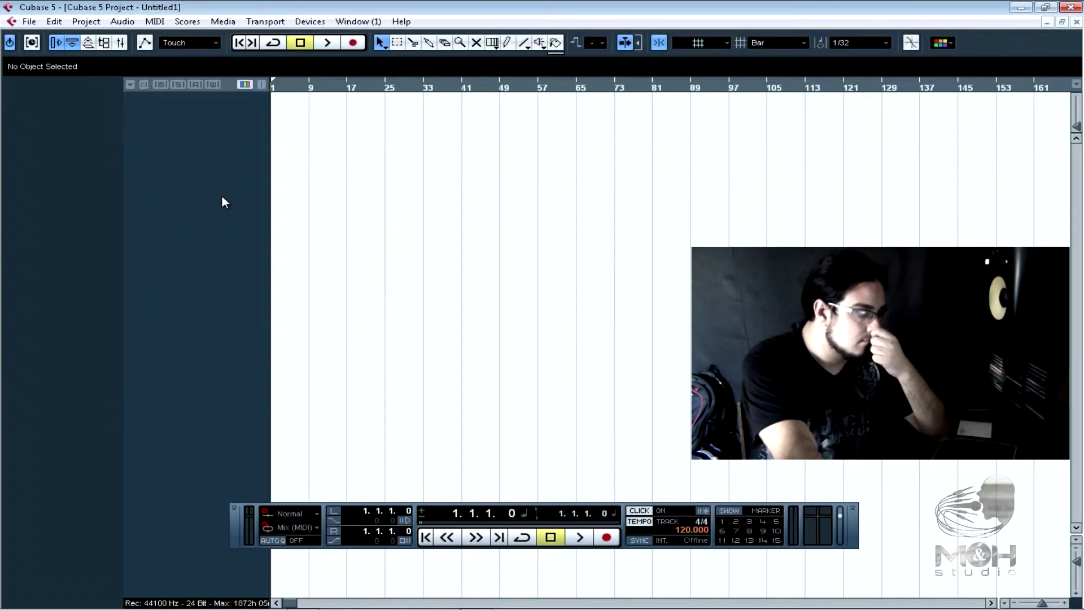
pyautogui.rightClick(227, 137)
pyautogui.click(283, 177)
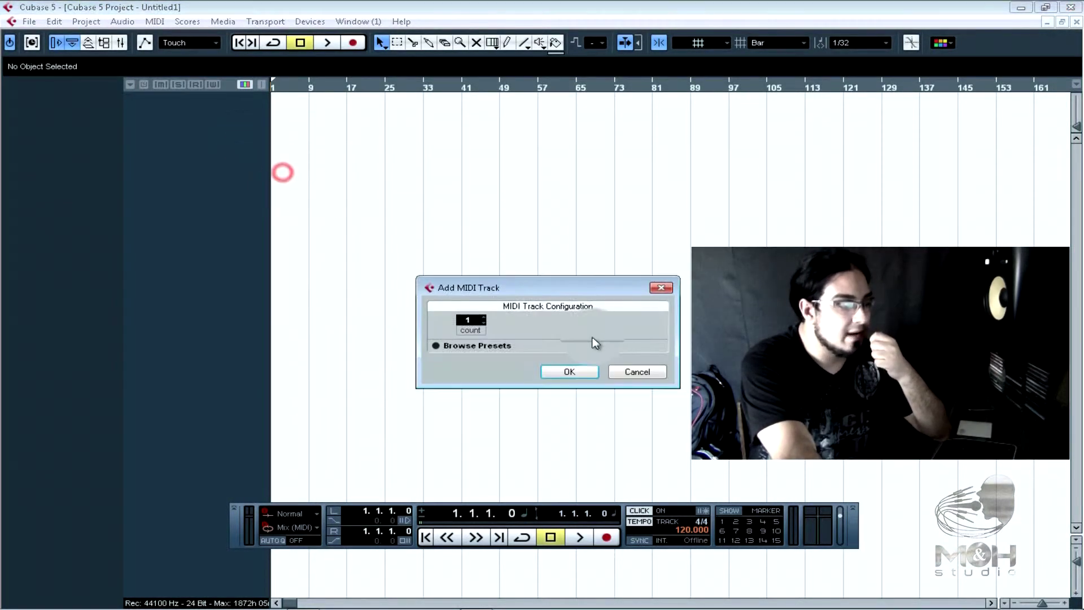
pyautogui.click(567, 370)
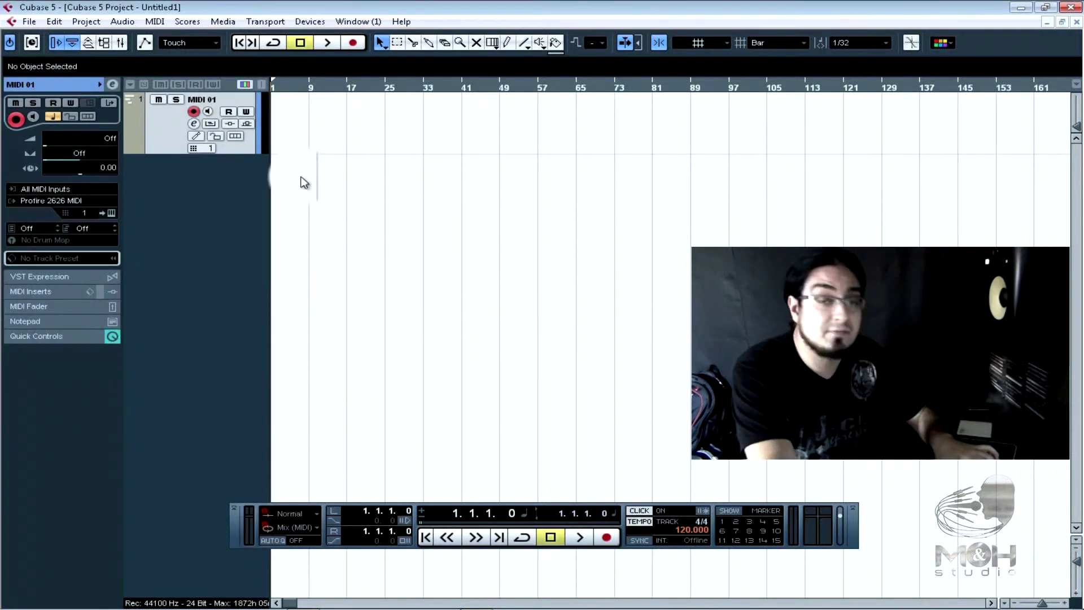
# Step: Load Addictive Drums 2 into the first VST Instruments rack slot without creating an assigned MIDI track
pyautogui.press('F11')
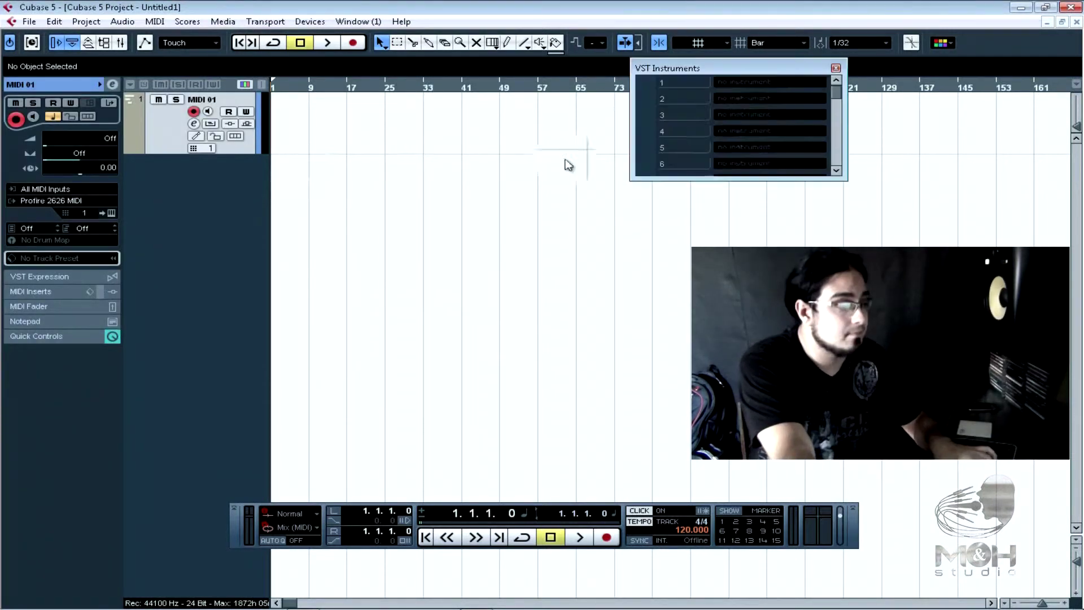
pyautogui.click(750, 84)
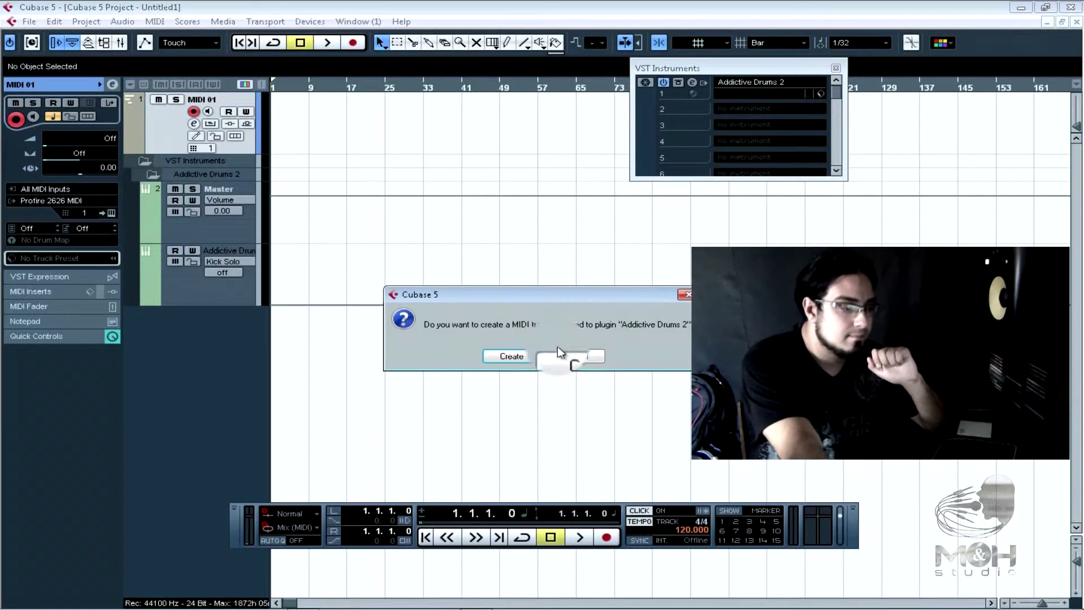
pyautogui.click(576, 356)
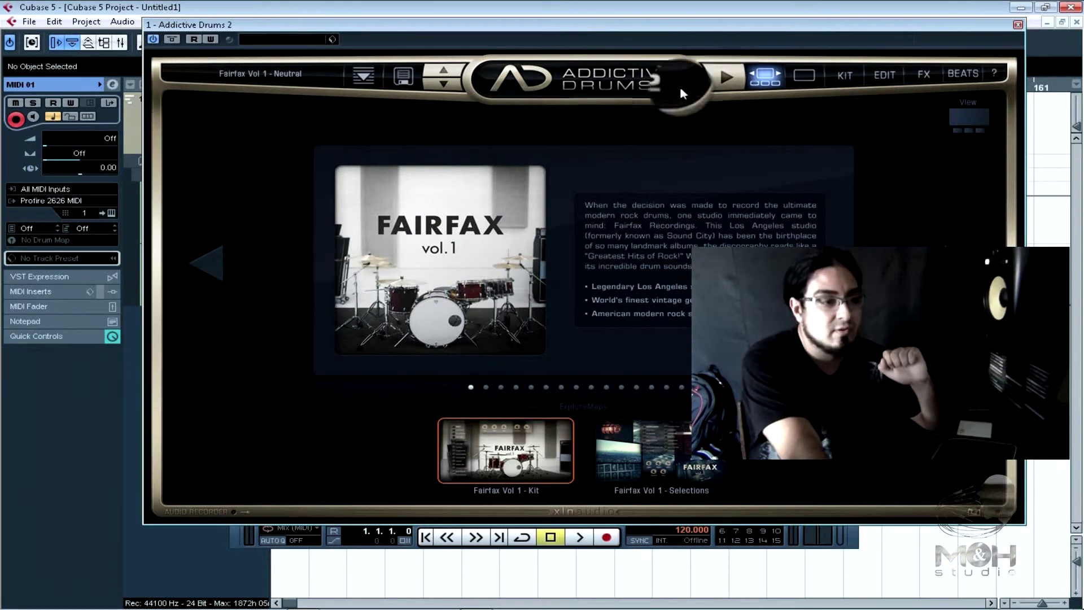
# Step: Show the Addictive Drums 2 kit view and route the MIDI 01 track's output to 1 - Addictive Drums 2
pyautogui.click(849, 72)
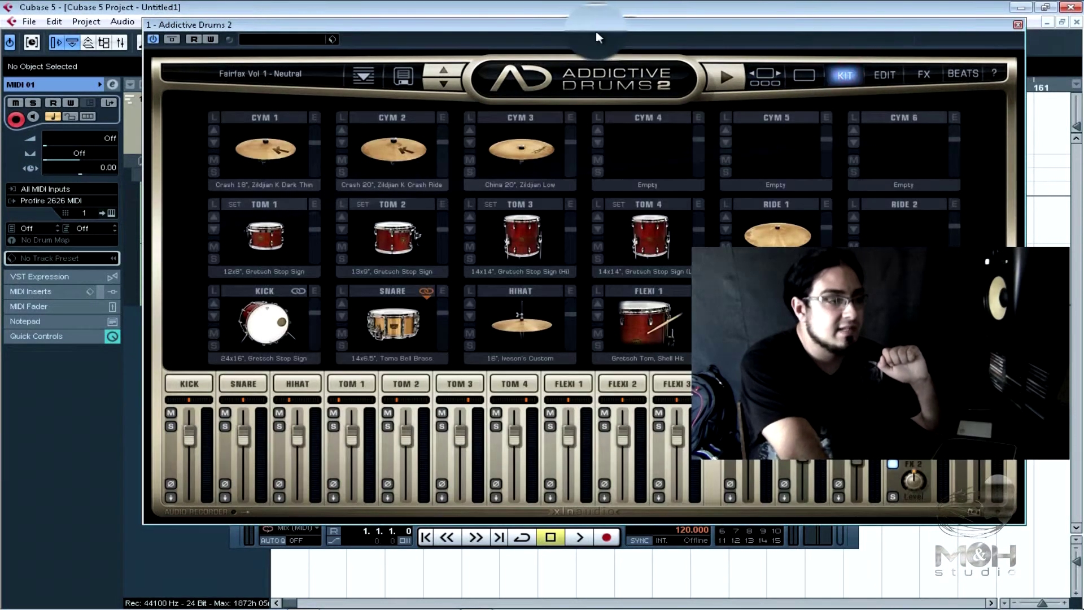
pyautogui.moveTo(595, 24); pyautogui.dragTo(624, 26)
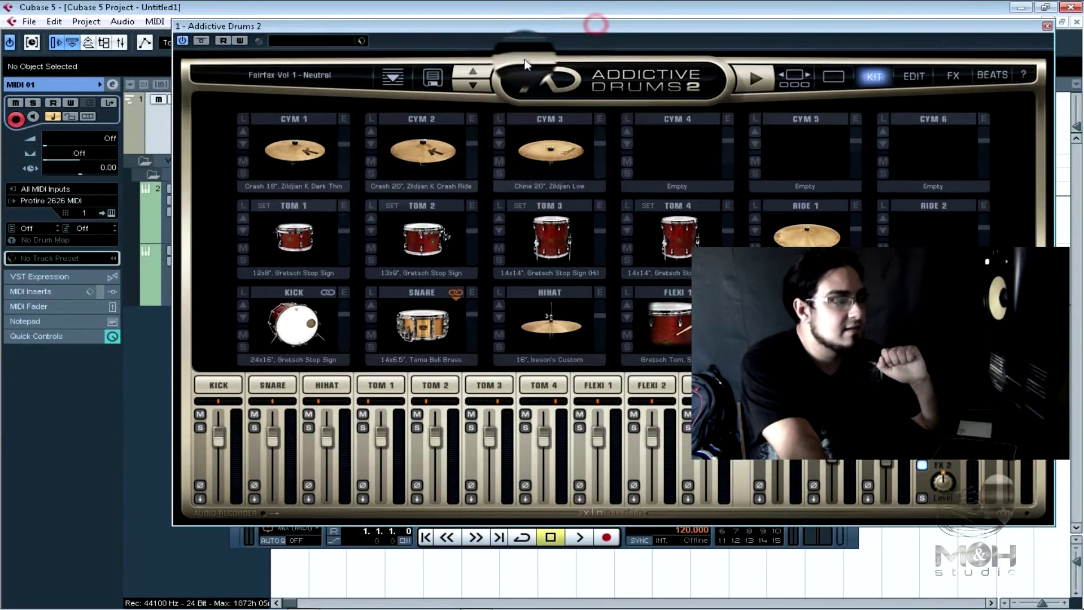
pyautogui.click(77, 201)
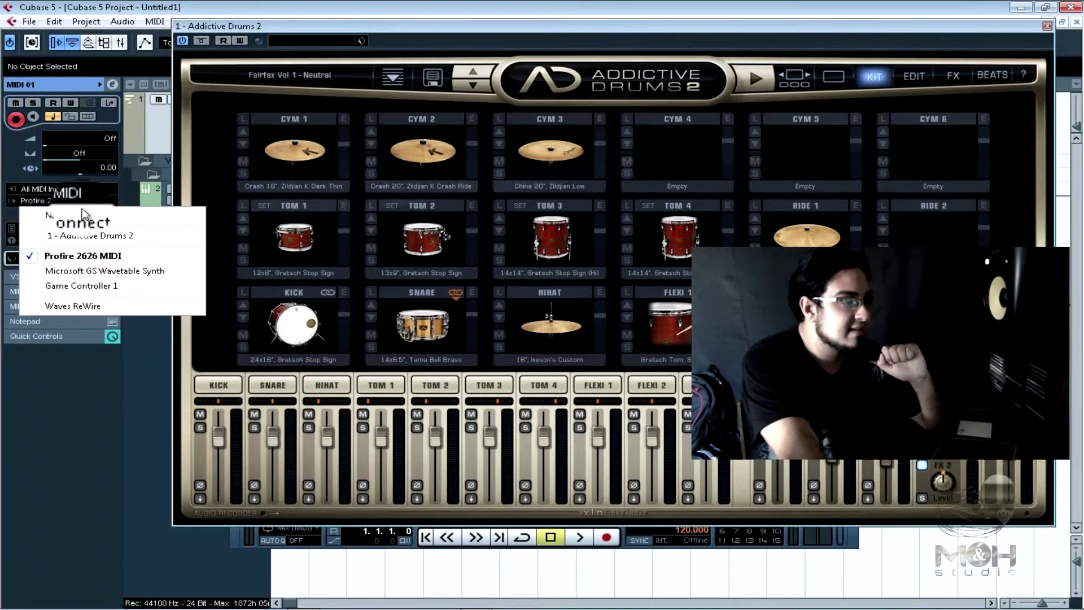
pyautogui.click(97, 236)
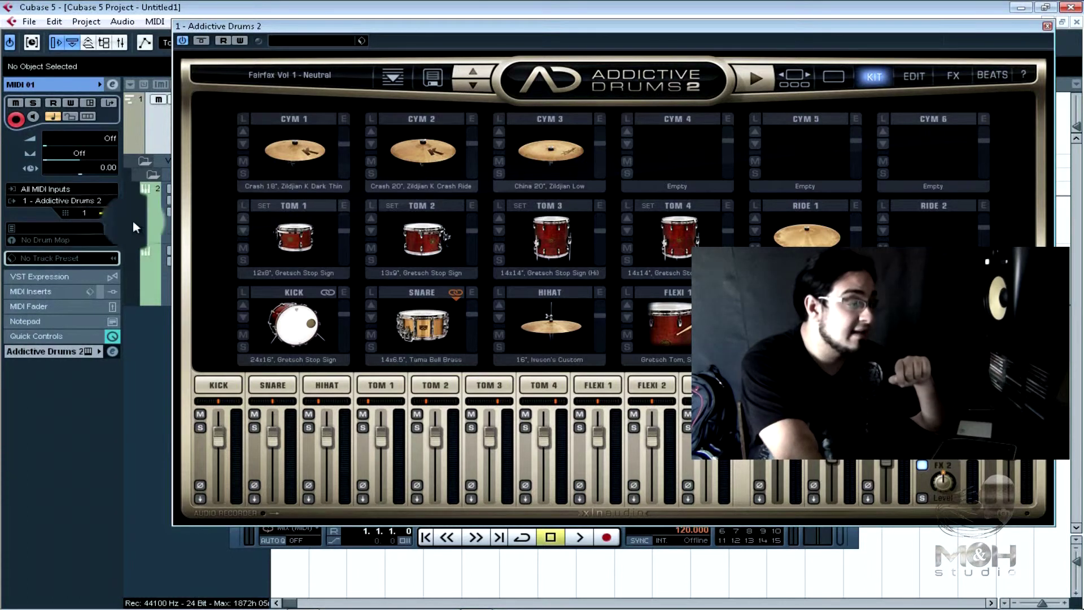
# Step: Audition the Outro variant of Loud Song 003 in the beats browser, and close the plug-in and VST Instruments windows
pyautogui.click(990, 75)
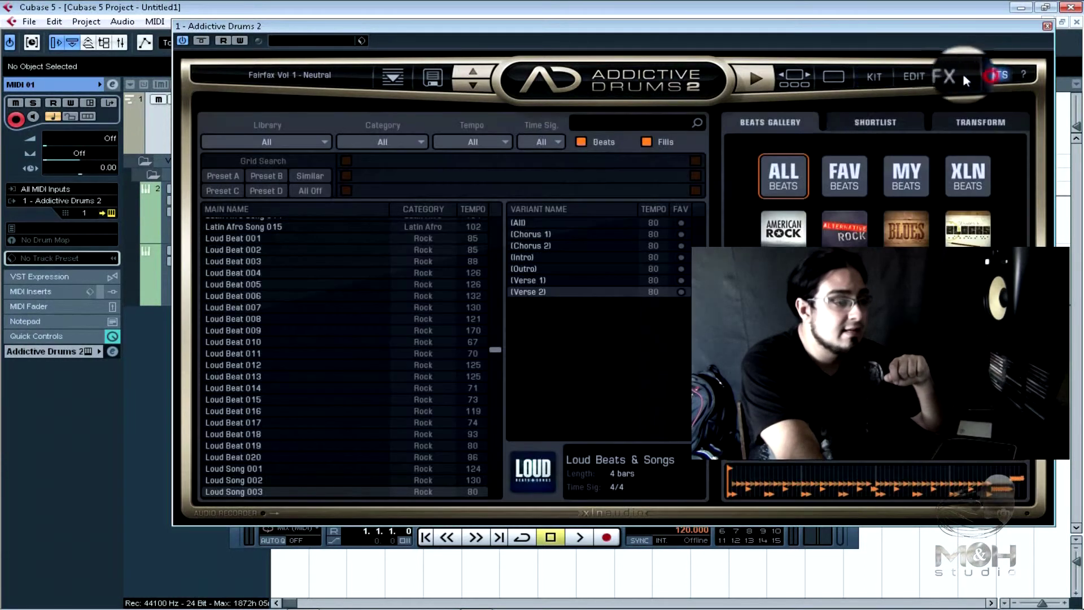
pyautogui.click(541, 268)
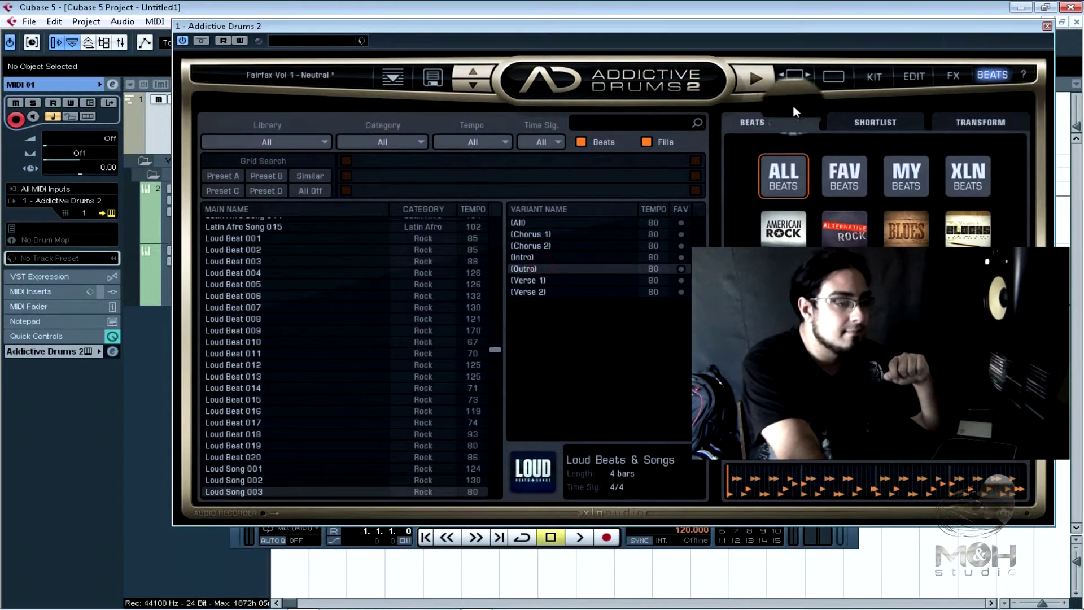
pyautogui.click(765, 84)
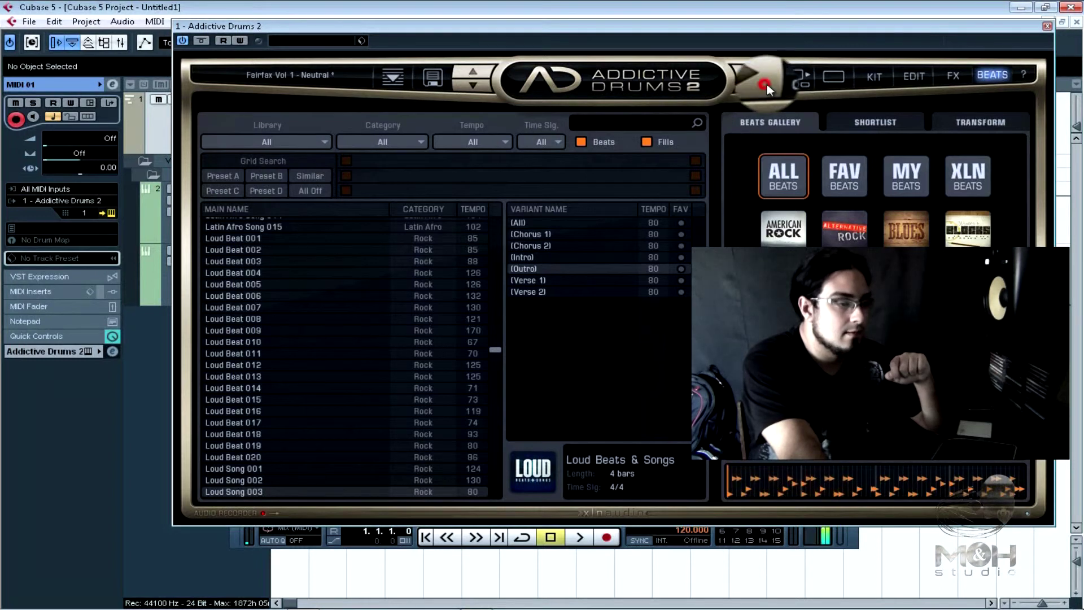
pyautogui.click(1047, 26)
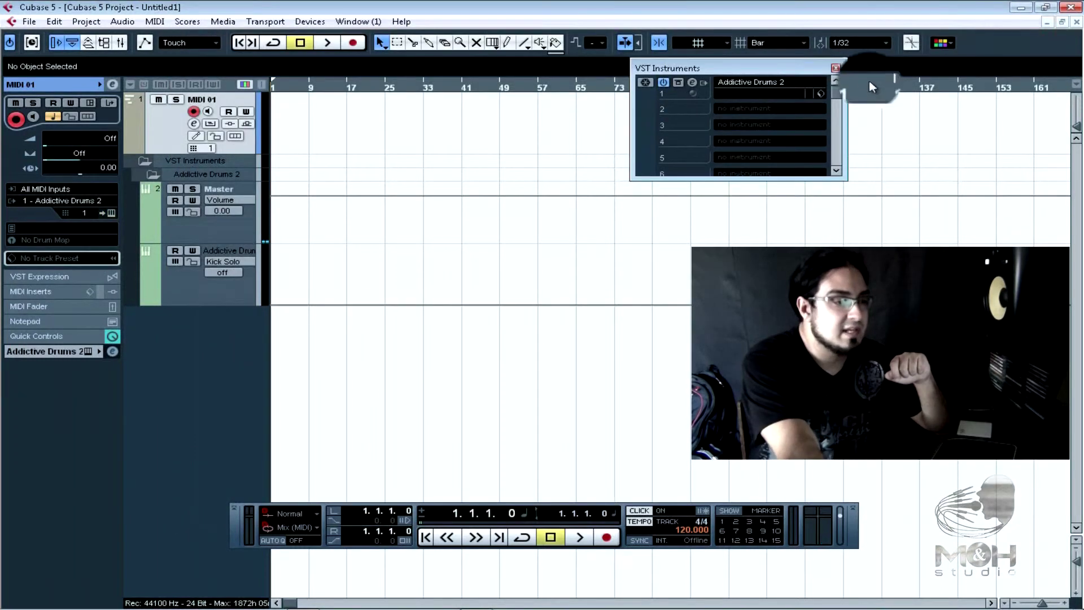
pyautogui.click(836, 68)
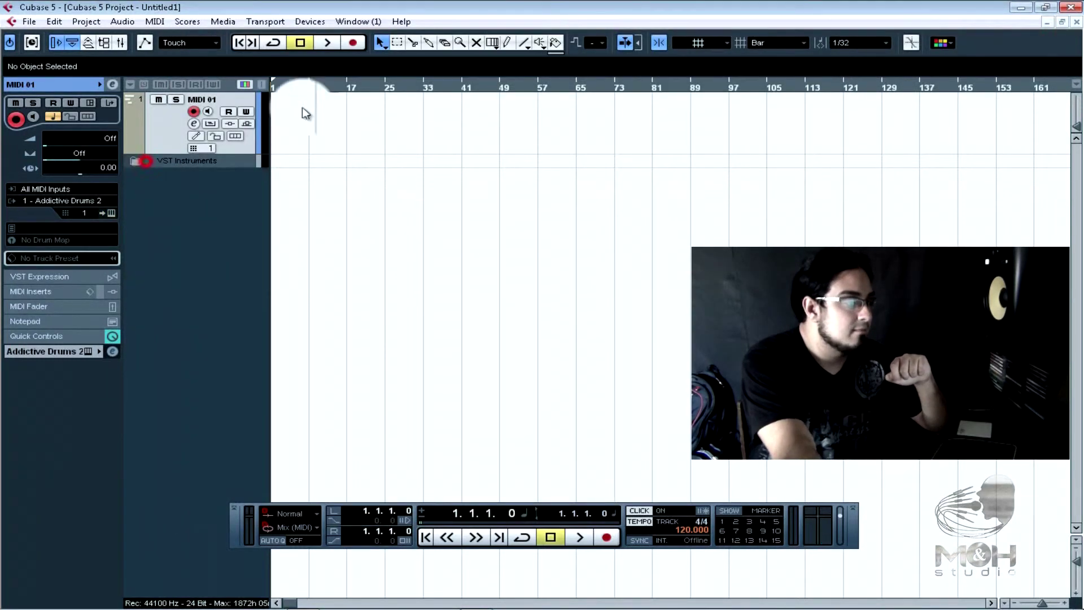
# Step: Activate the Draw tool for creating a part in the opening bars of the MIDI 01 track
pyautogui.press('h')
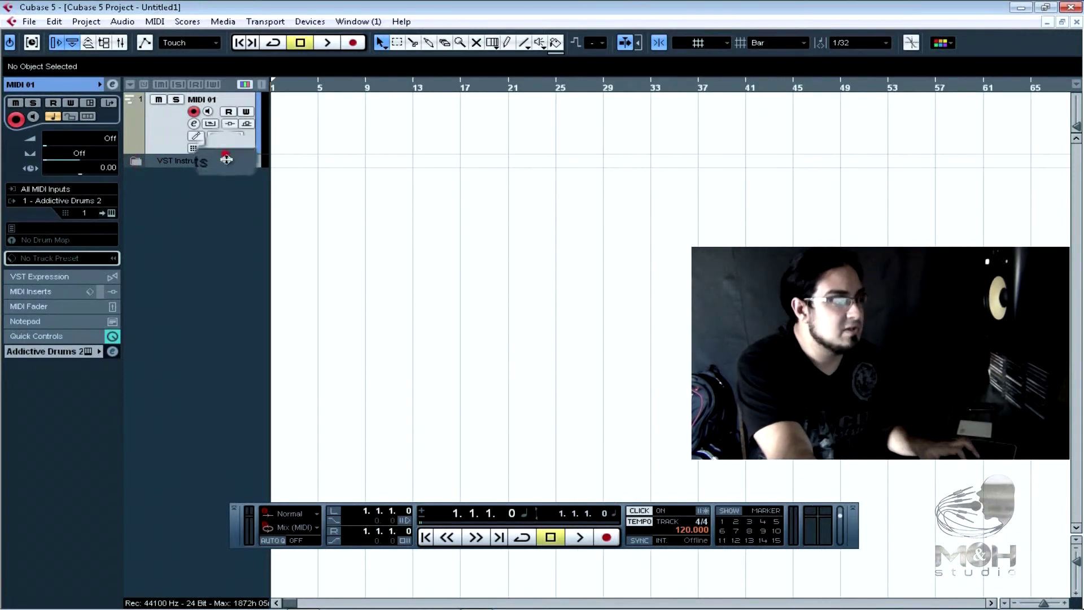
pyautogui.press('h')
pyautogui.press('h')
pyautogui.click(507, 42)
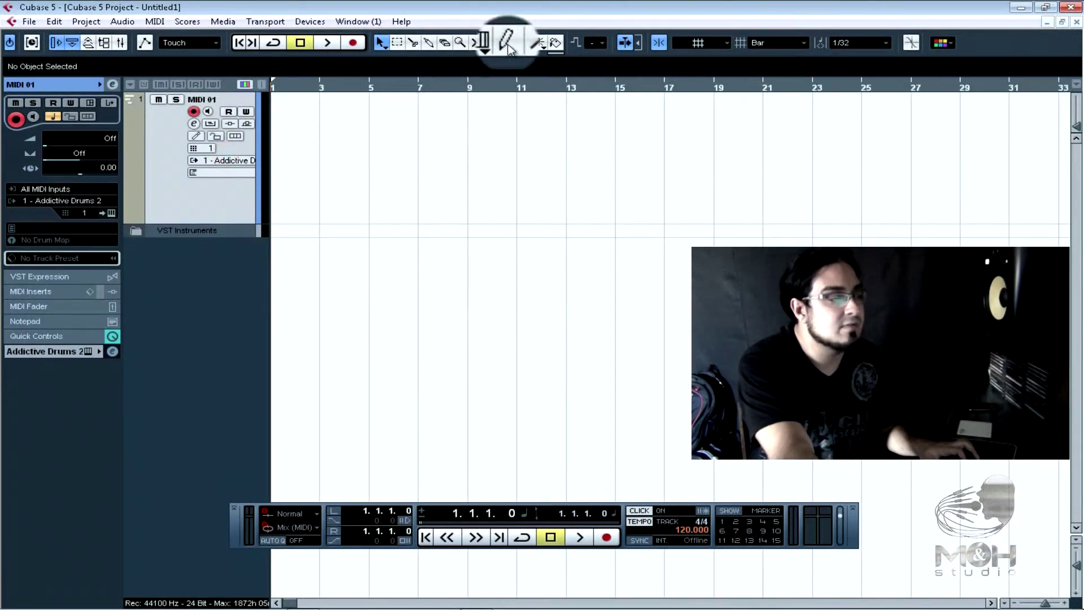
pyautogui.click(330, 115)
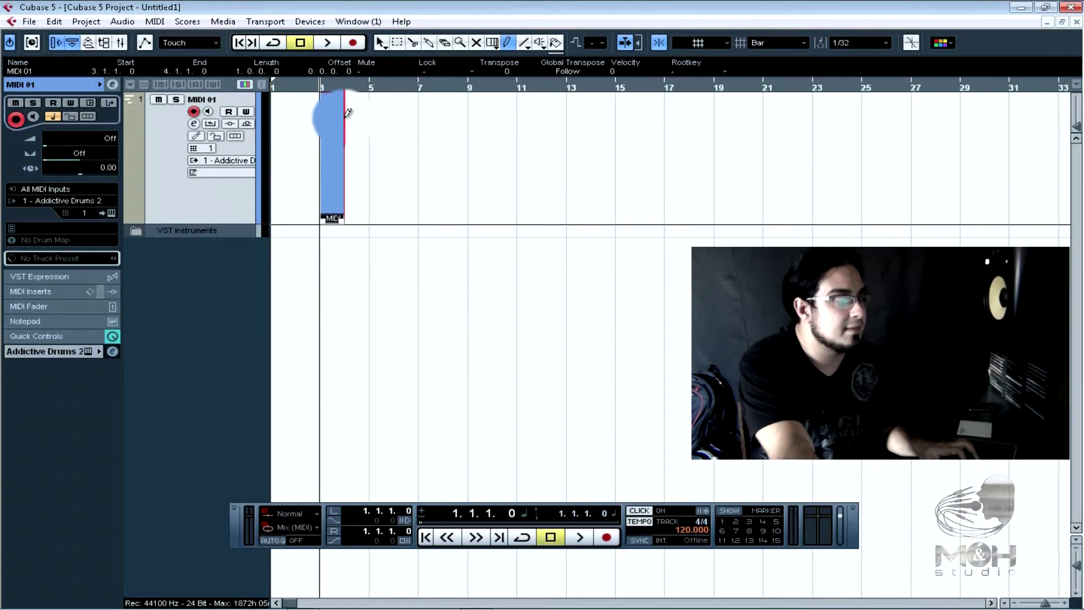
pyautogui.click(346, 116)
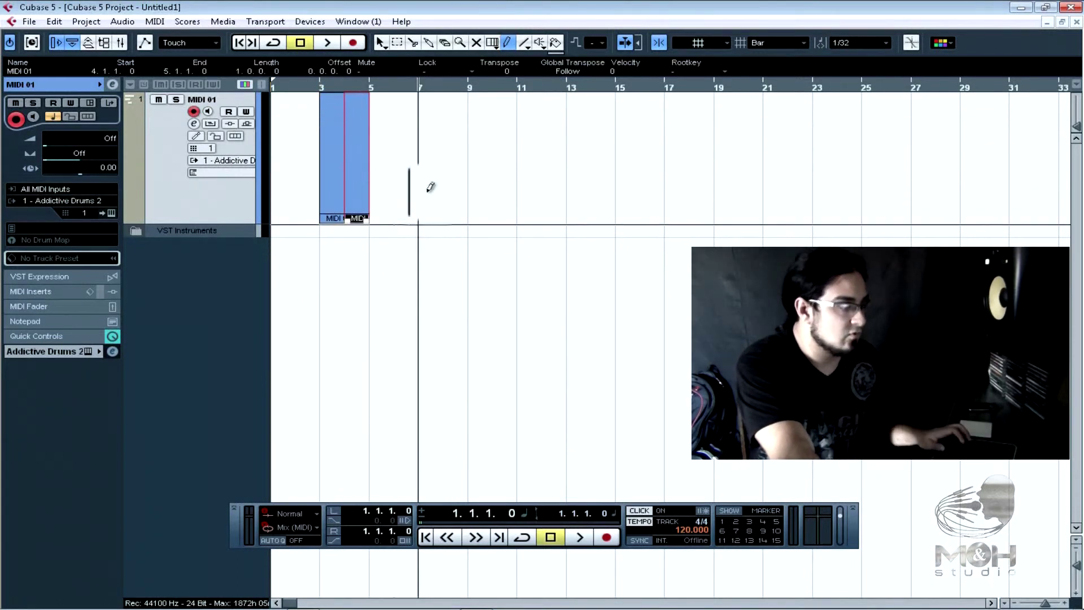
pyautogui.hotkey('ctrl', 'z')
pyautogui.hotkey('ctrl', 'z')
# Step: Draw a single MIDI part from bar 3 to bar 5 on the MIDI 01 track and set the locators around it
pyautogui.click(358, 137)
pyautogui.moveTo(358, 136); pyautogui.dragTo(367, 157)
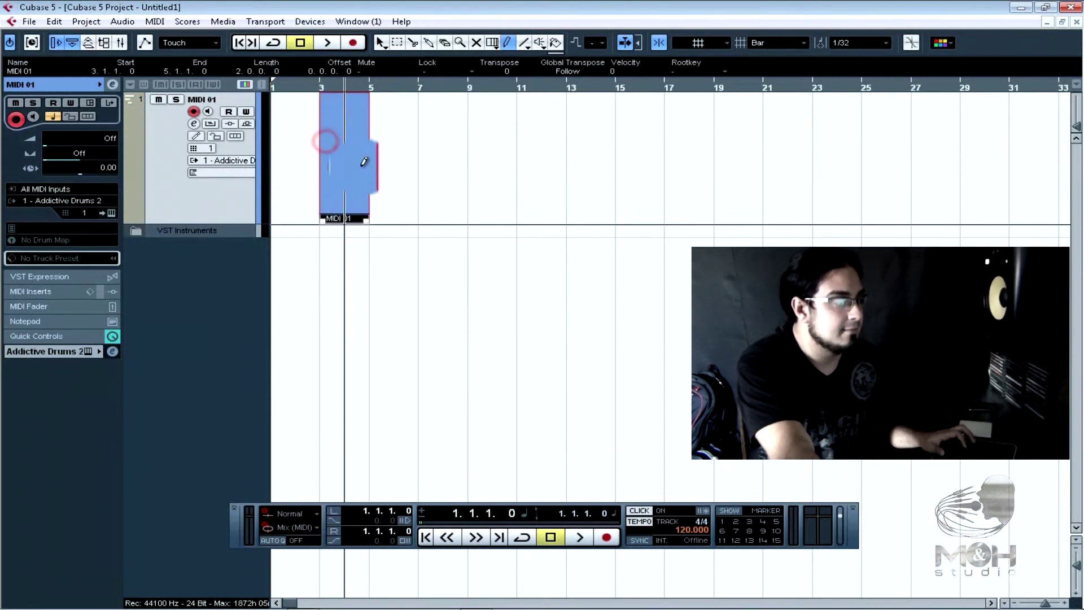
pyautogui.press('1')
pyautogui.click(340, 167)
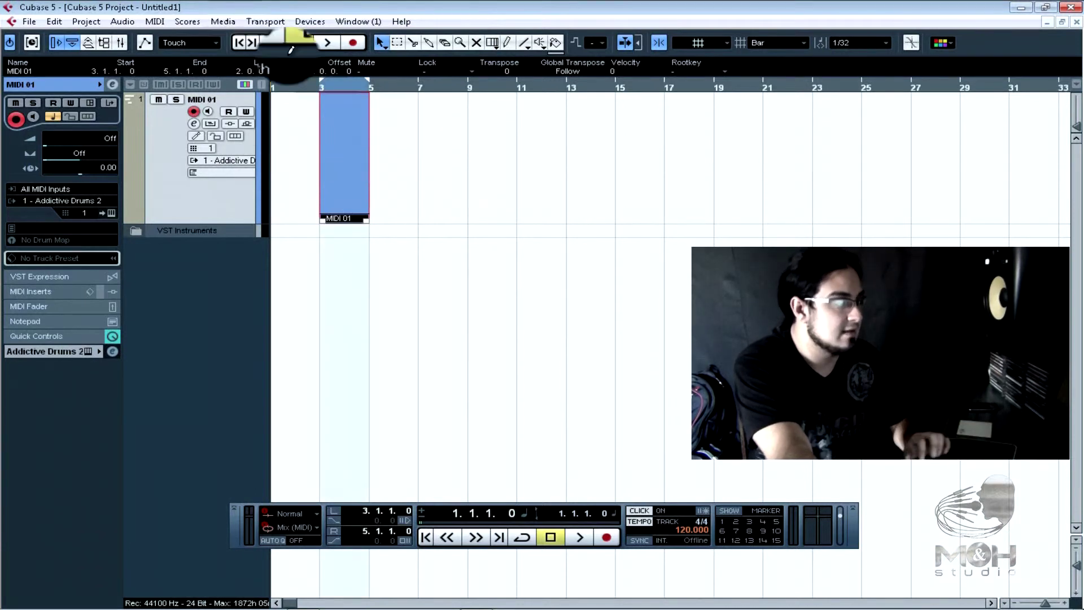
# Step: Open the new part in the Drum Editor and prepare it for drawing hits with Snap turned on
pyautogui.click(154, 22)
pyautogui.click(210, 72)
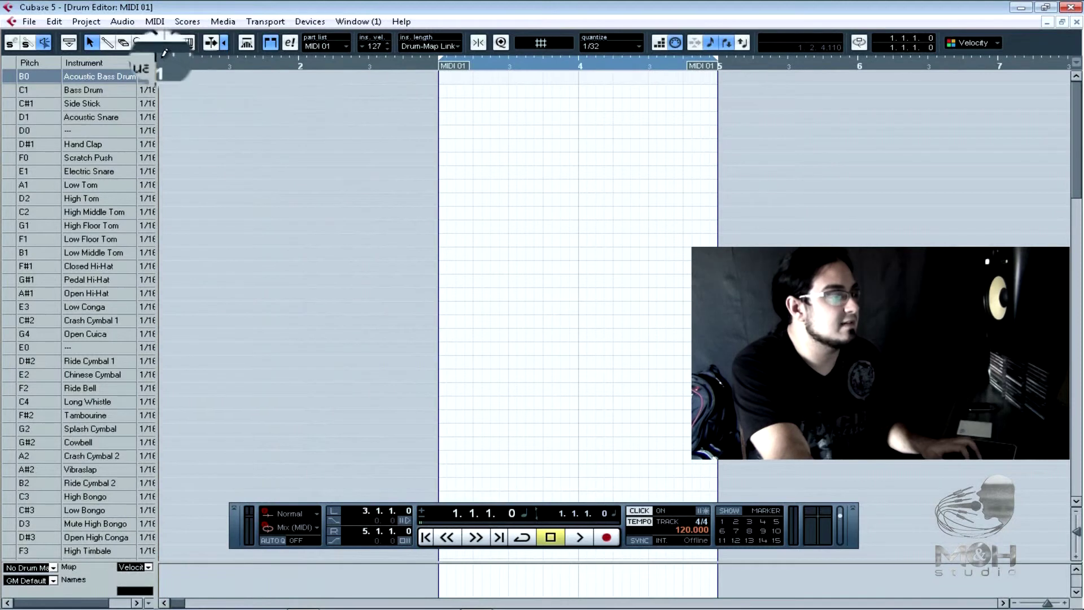
pyautogui.click(108, 42)
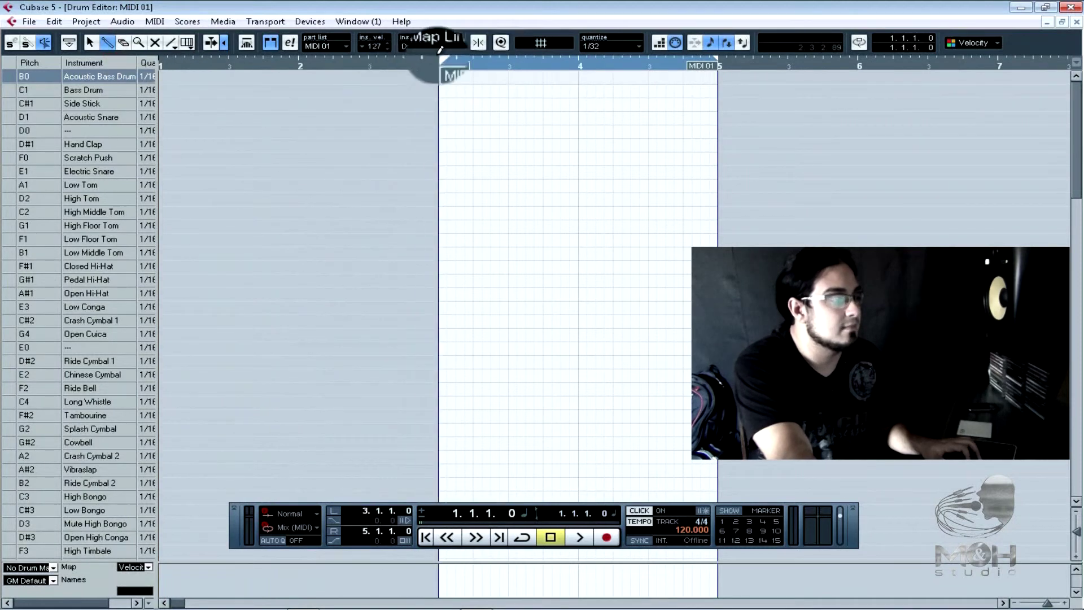
pyautogui.click(478, 43)
# Step: Draw a continuous run of Bass Drum hits from bar 3 to just past its third beat, plus four spaced Side Stick hits
pyautogui.moveTo(441, 90); pyautogui.dragTo(524, 91)
pyautogui.click(468, 104)
pyautogui.click(487, 104)
pyautogui.click(508, 104)
pyautogui.click(526, 105)
# Step: Play back the drawn drum hits from just before bar 3 and stop near the end of that bar
pyautogui.click(429, 65)
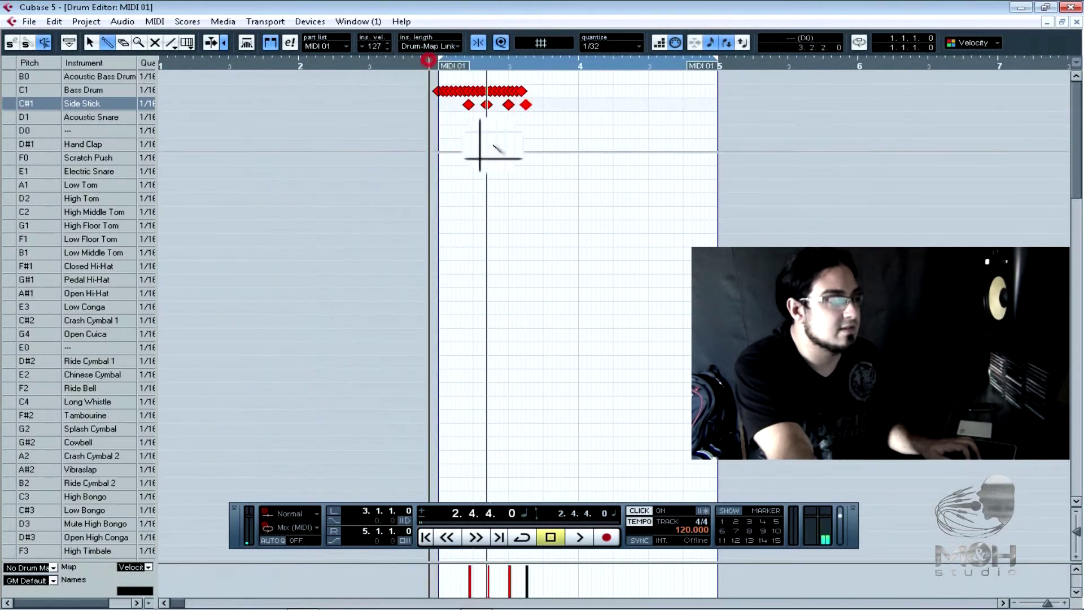
pyautogui.press('space')
pyautogui.press('space')
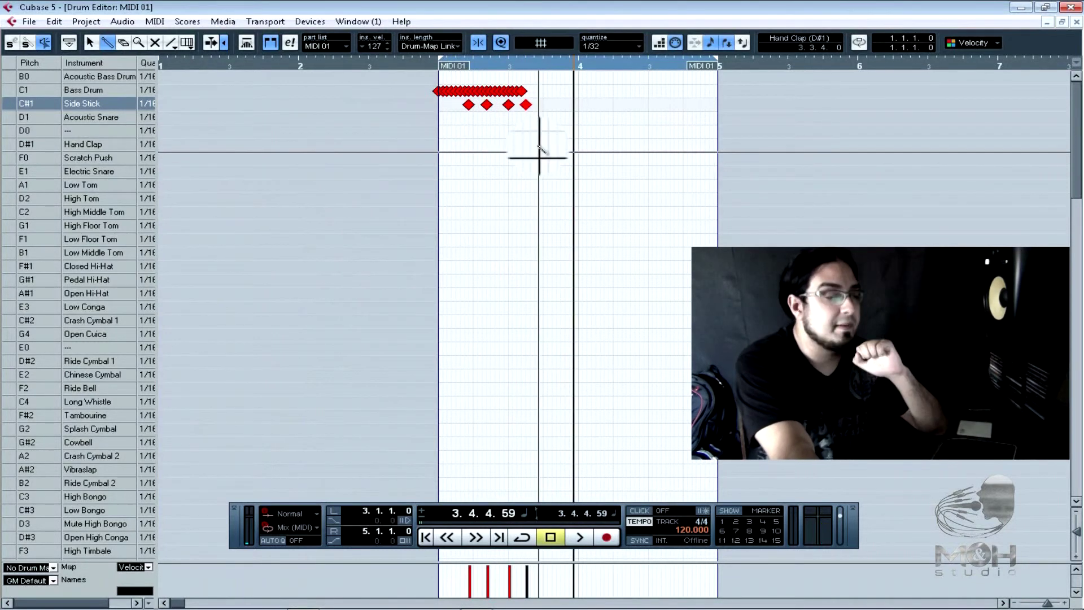